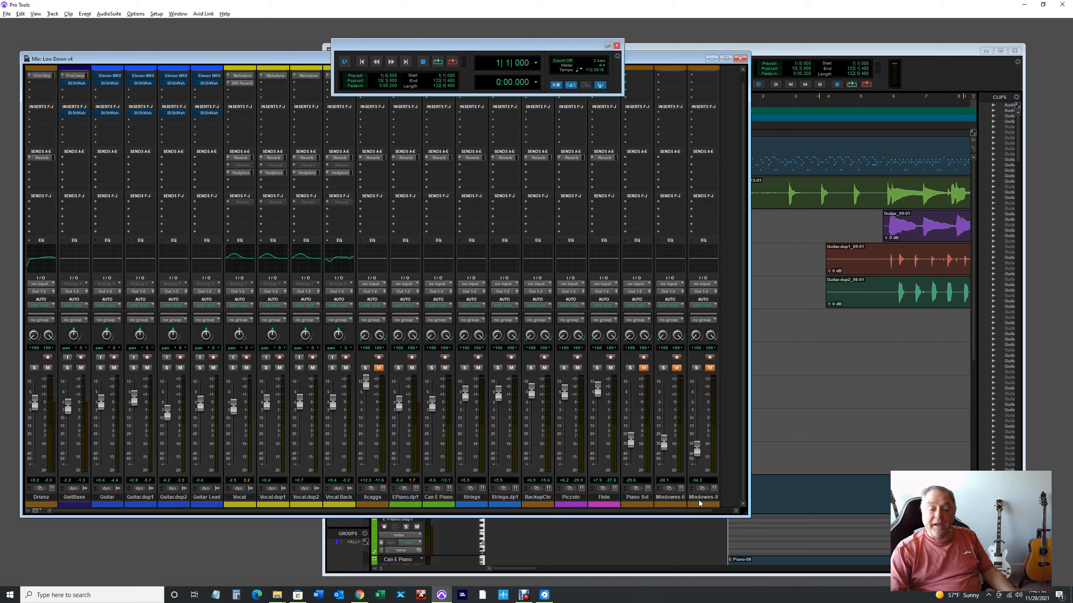
# Widen the Mix window slightly, then bring the Edit window forward and shift it over part of the Mix window.
pyautogui.moveTo(751, 494)
pyautogui.mouseDown()
pyautogui.moveTo(827, 501)
pyautogui.moveTo(758, 499)
pyautogui.mouseUp()
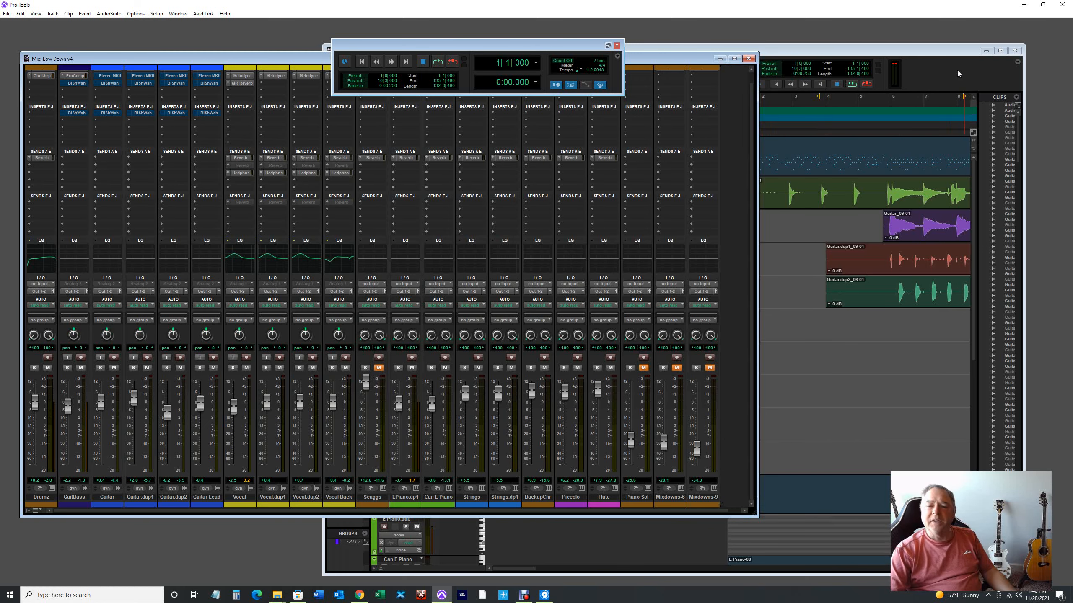
pyautogui.click(845, 58)
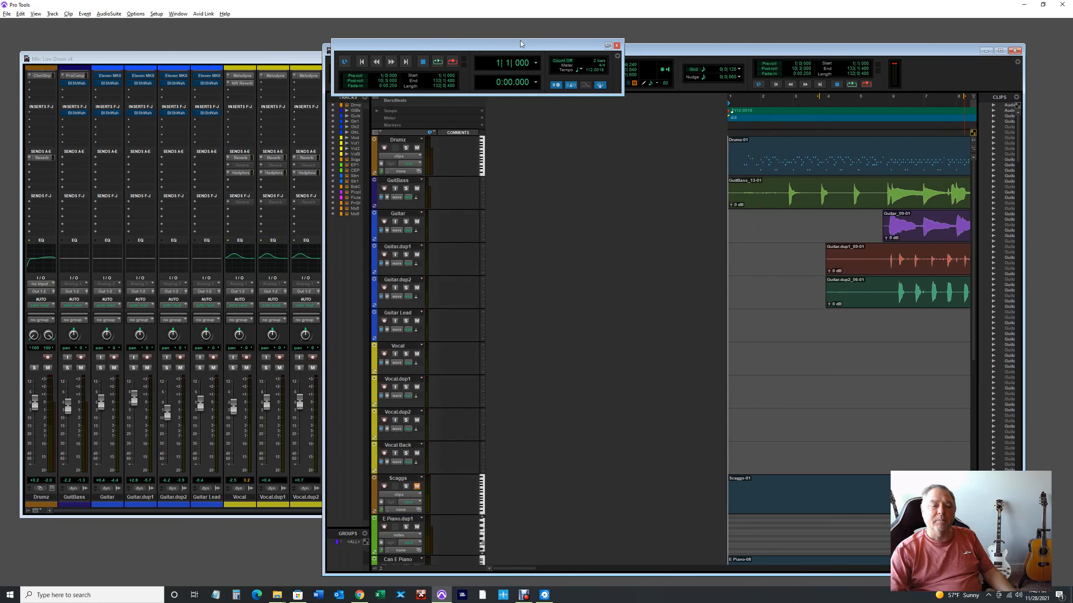
pyautogui.moveTo(482, 47); pyautogui.dragTo(218, 57)
pyautogui.moveTo(506, 49); pyautogui.dragTo(375, 41)
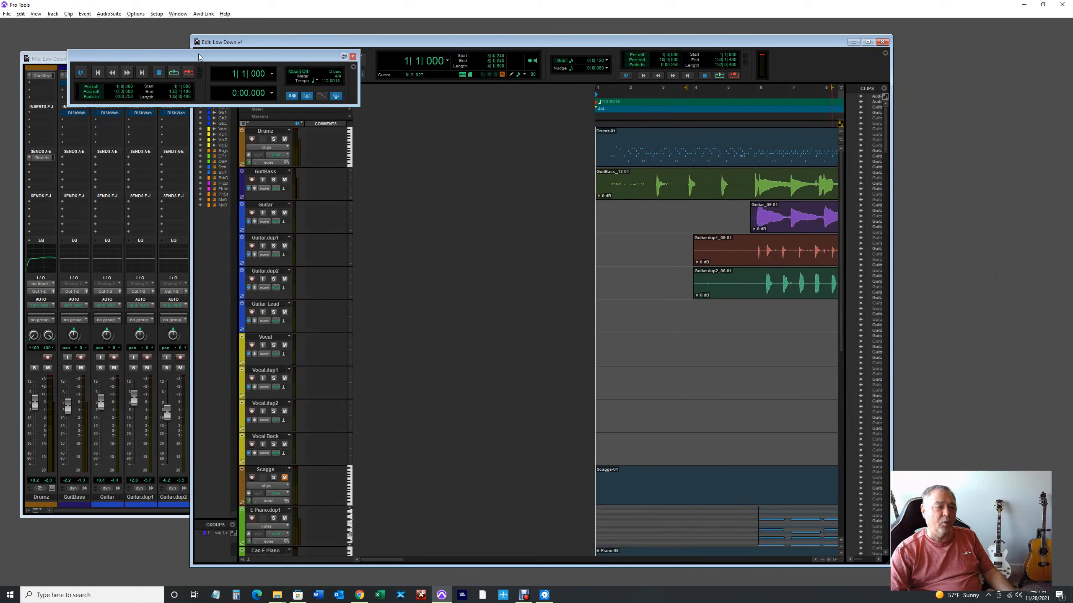
# Widen the Edit window and move the floating Transport window clear of the Edit toolbar and the guitar clips.
pyautogui.moveTo(199, 51); pyautogui.dragTo(737, 133)
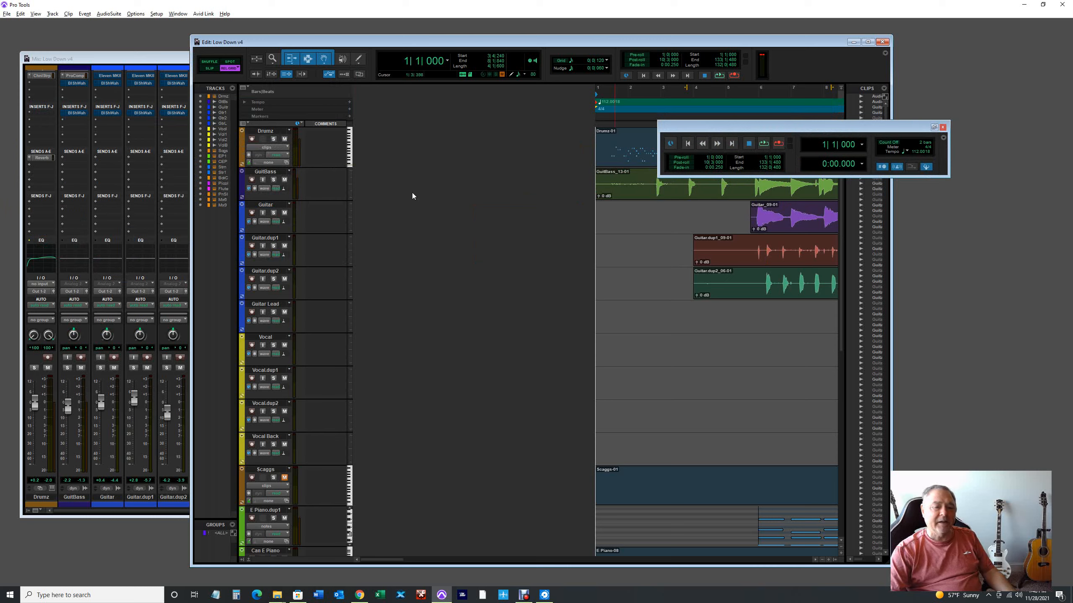
pyautogui.moveTo(771, 131); pyautogui.dragTo(885, 289)
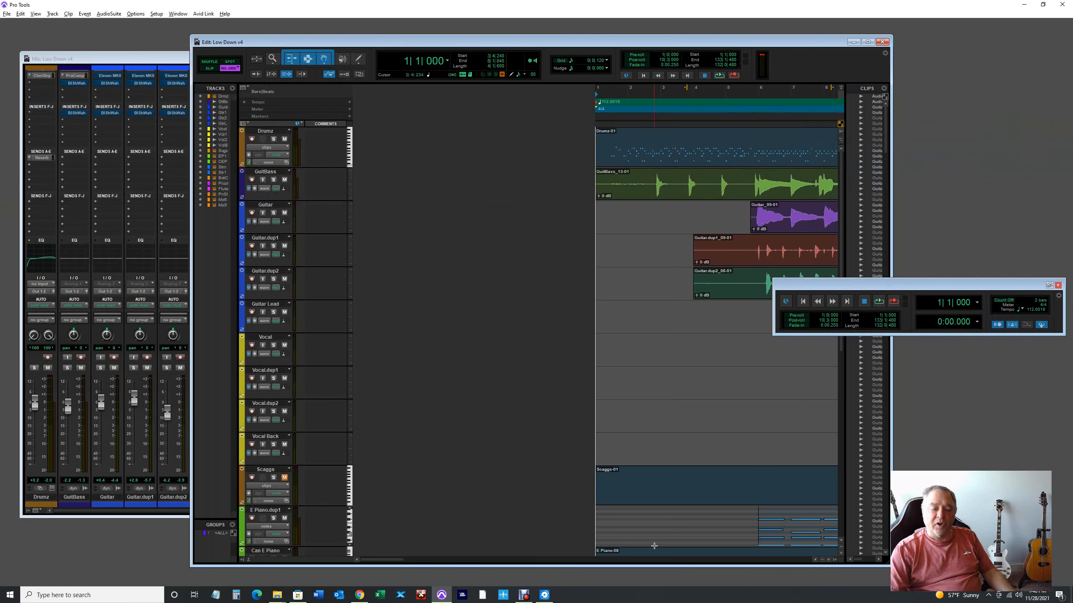
pyautogui.moveTo(889, 502); pyautogui.dragTo(976, 502)
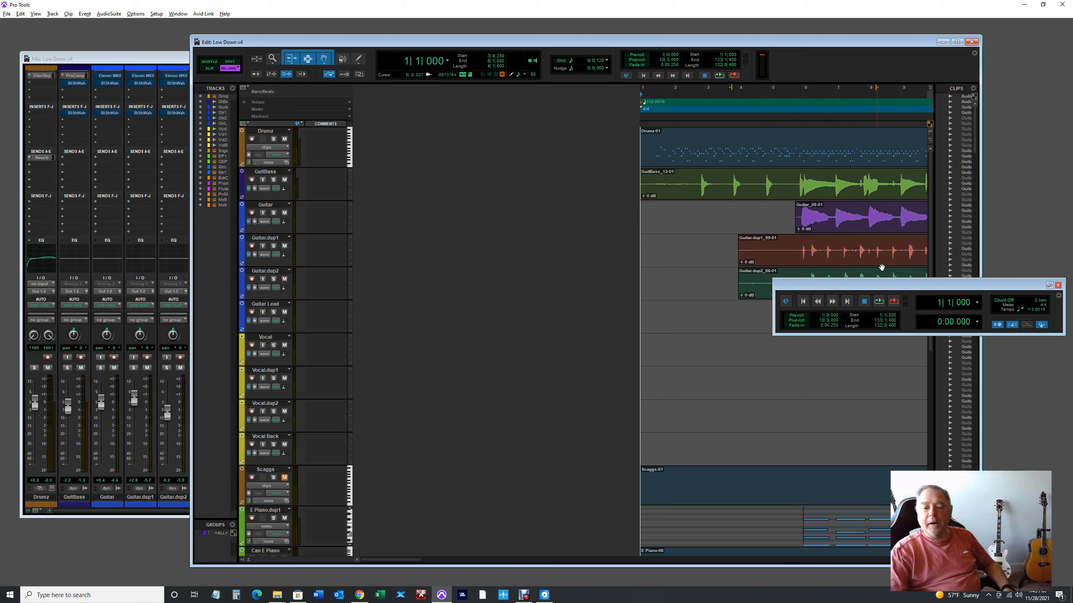
pyautogui.moveTo(845, 285); pyautogui.dragTo(879, 335)
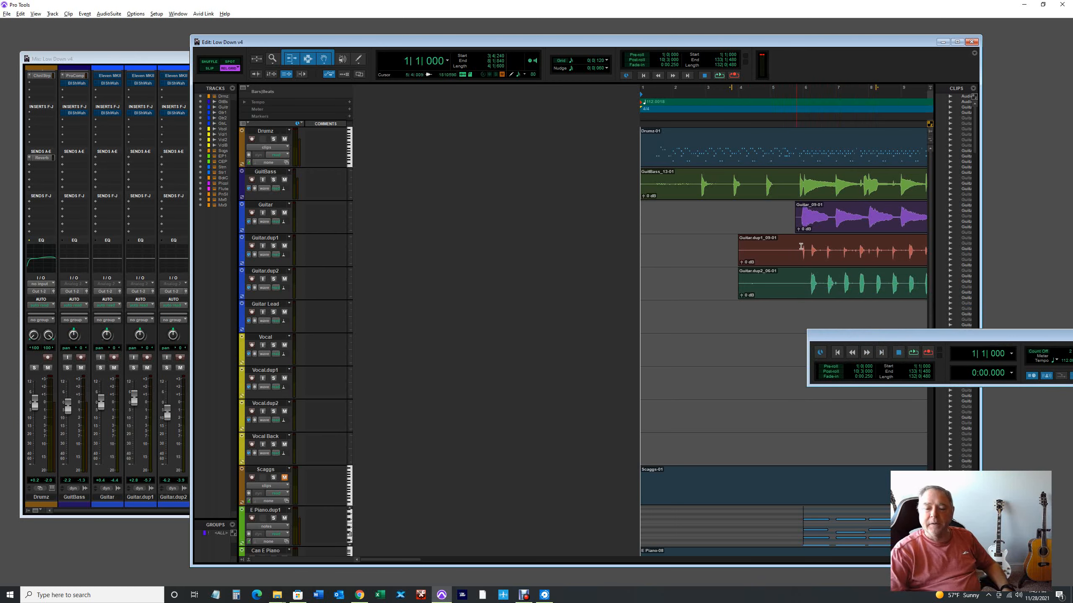
# Look through the session's tracks from Drumz down to the Mixdowns tracks and return to the top of the list.
pyautogui.scroll(-2, 595, 419)
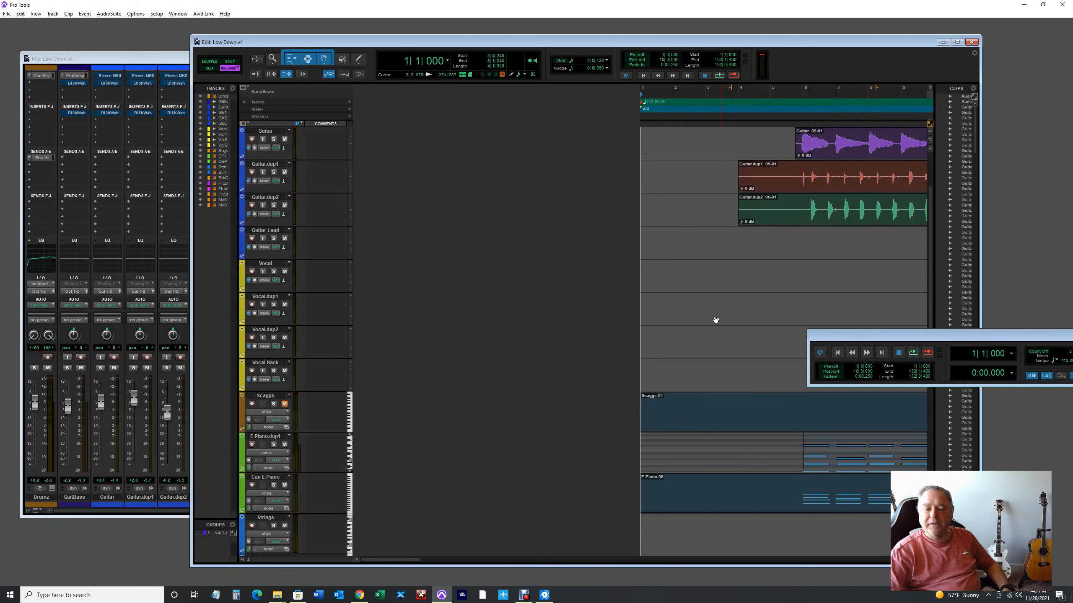
pyautogui.scroll(-7, 836, 471)
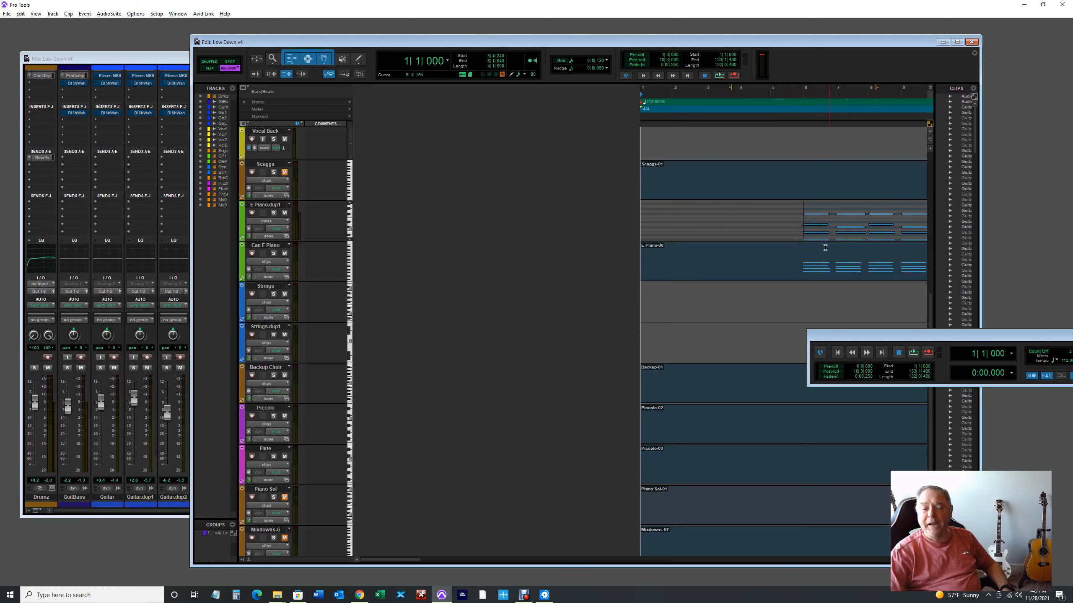
pyautogui.scroll(-3, 768, 298)
pyautogui.scroll(10, 768, 304)
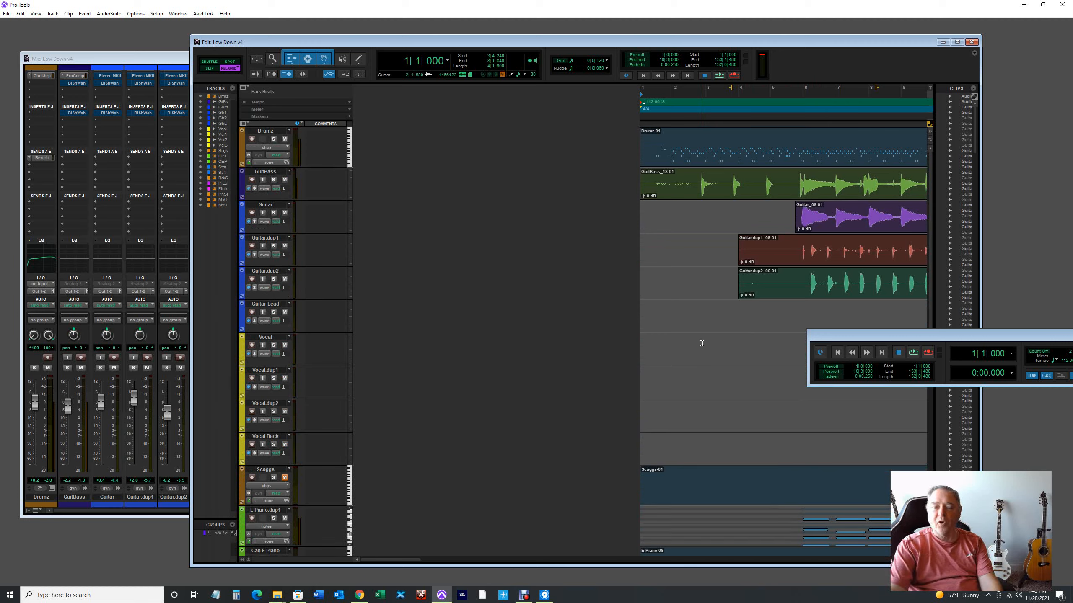
# Play the song from the beginning to about bar 17, viewing the Piccolo and Flute parts during playback.
pyautogui.press('space')
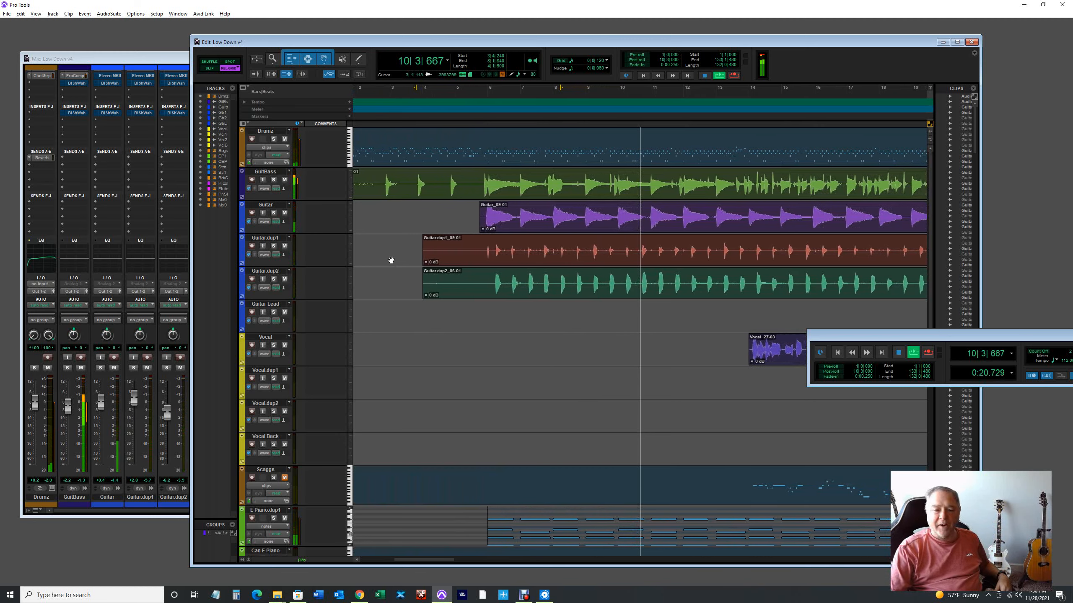
pyautogui.scroll(-6, 401, 253)
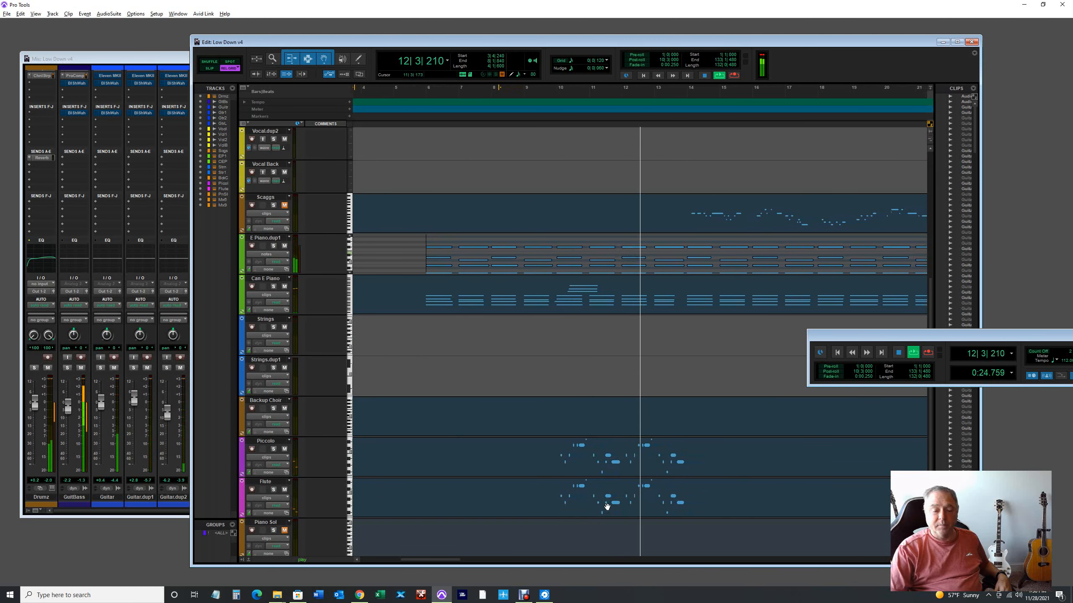
pyautogui.scroll(6, 614, 511)
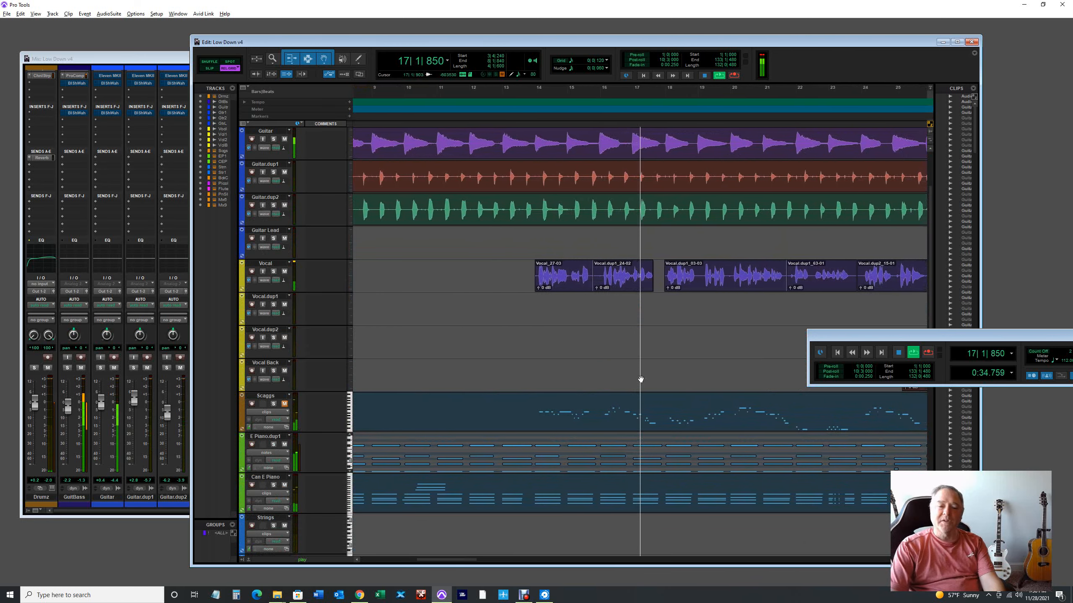
pyautogui.press('space')
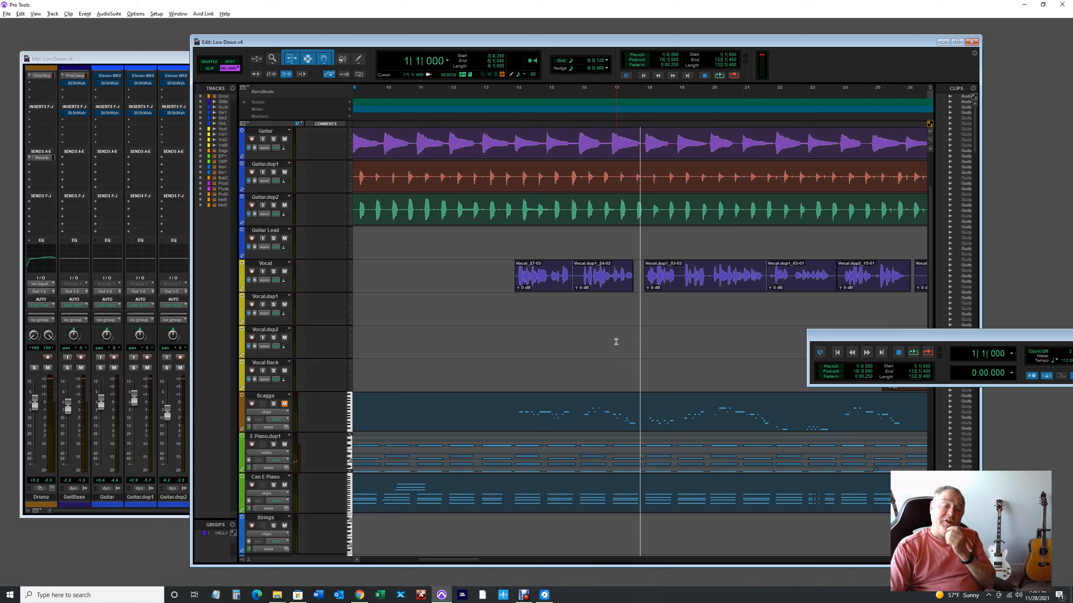
# Unmute and solo the Scaggs track, and listen to it from 12|2|000 to about bar 21.
pyautogui.click(285, 404)
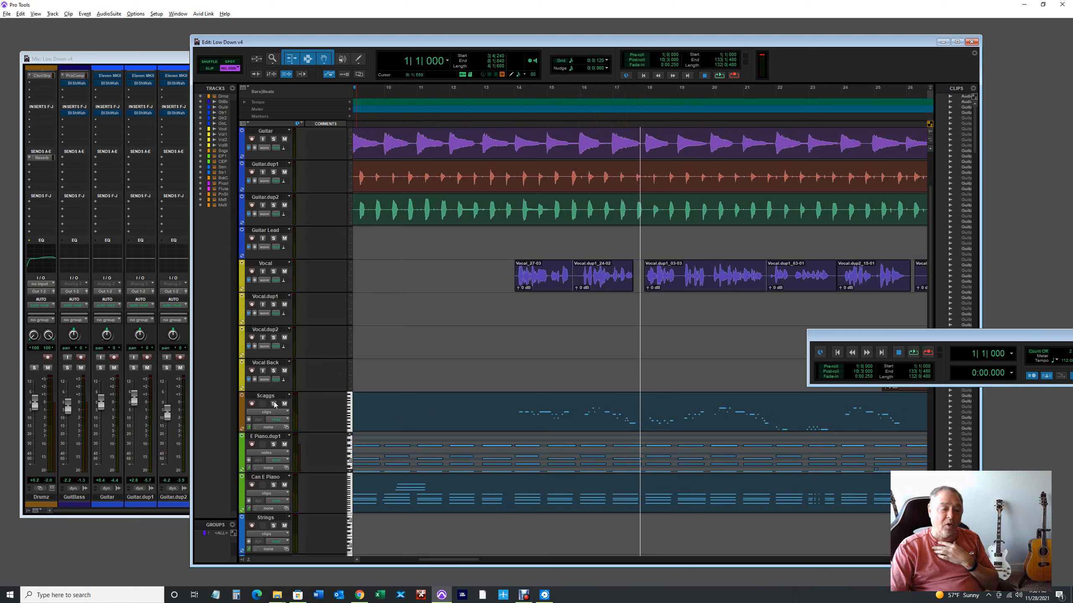
pyautogui.click(273, 404)
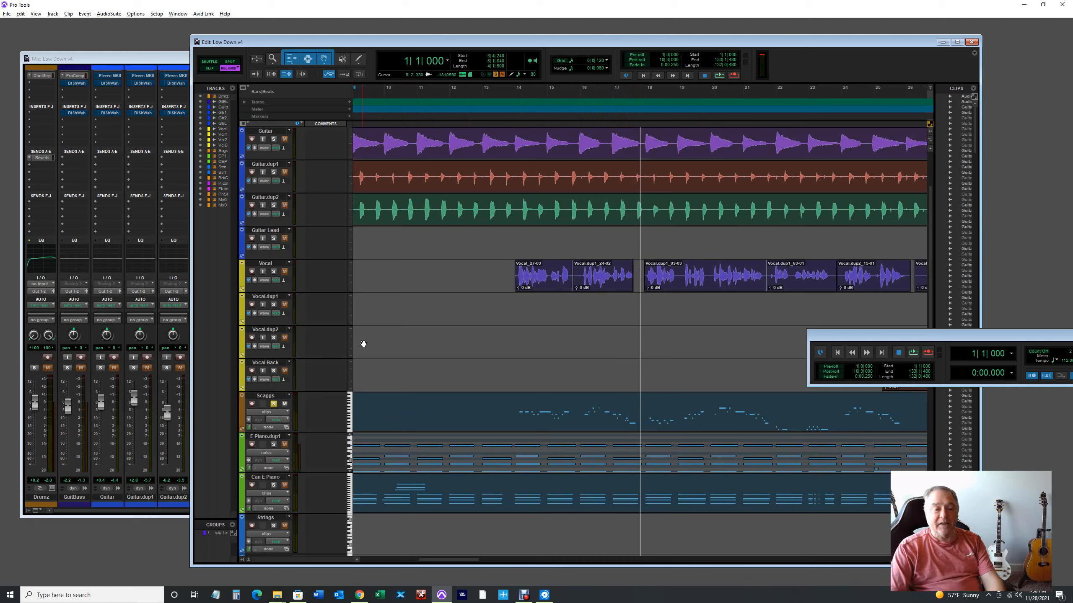
pyautogui.click(460, 94)
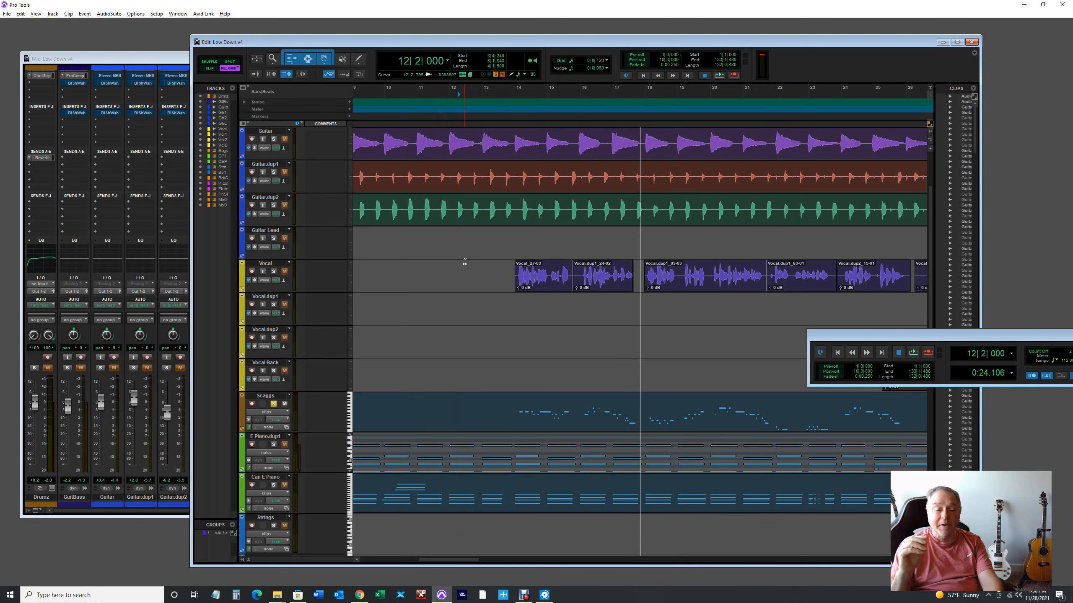
pyautogui.press('space')
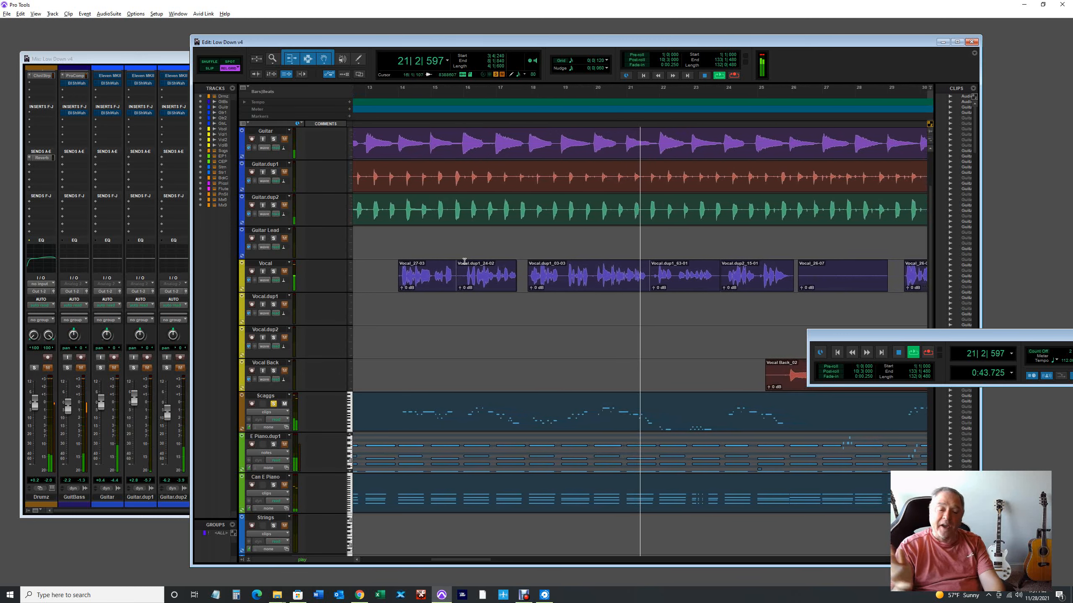
pyautogui.press('space')
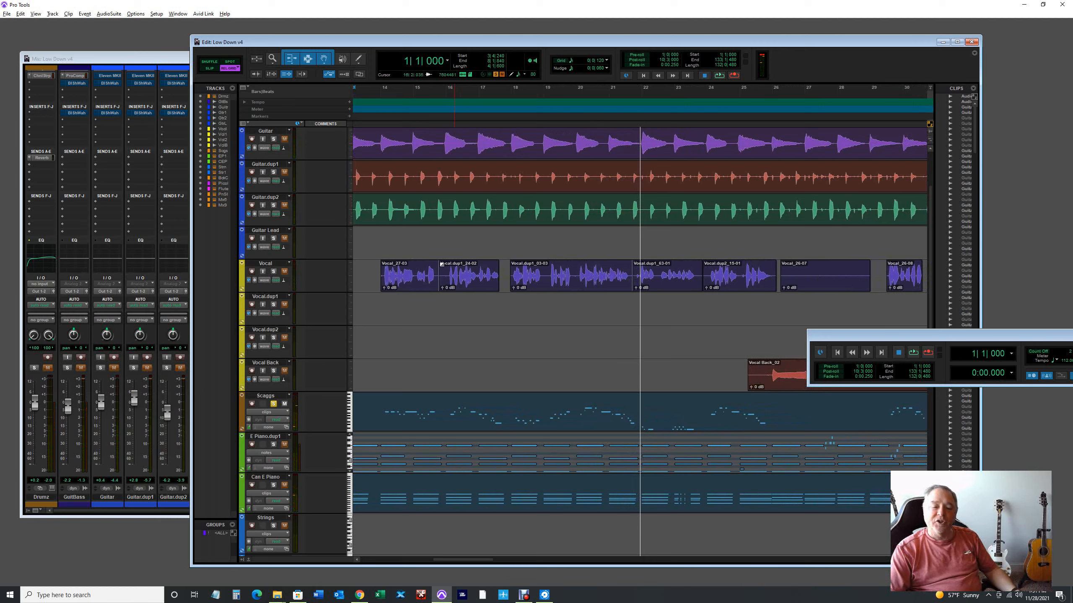
# Turn off solo on the Scaggs track and compare the mix by playing it with Scaggs unmuted and muted.
pyautogui.click(274, 404)
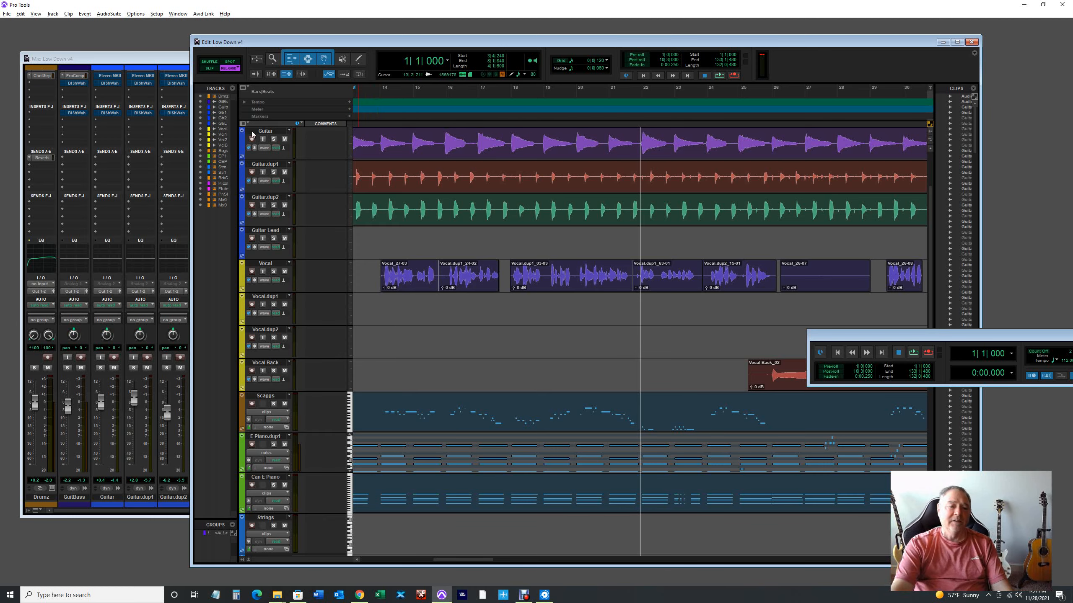
pyautogui.press('space')
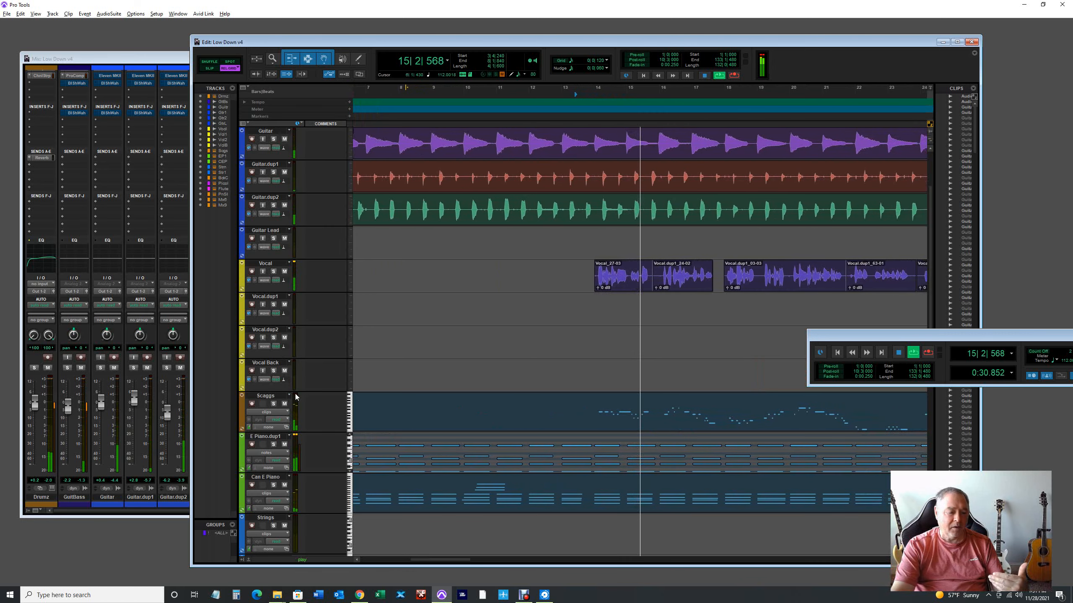
pyautogui.click(285, 404)
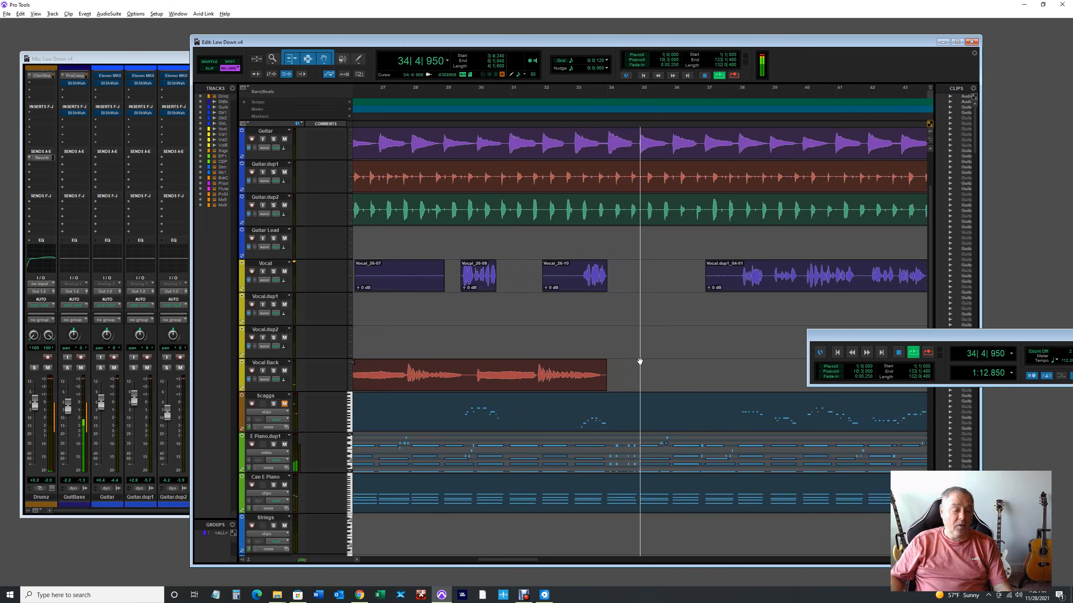
pyautogui.press('space')
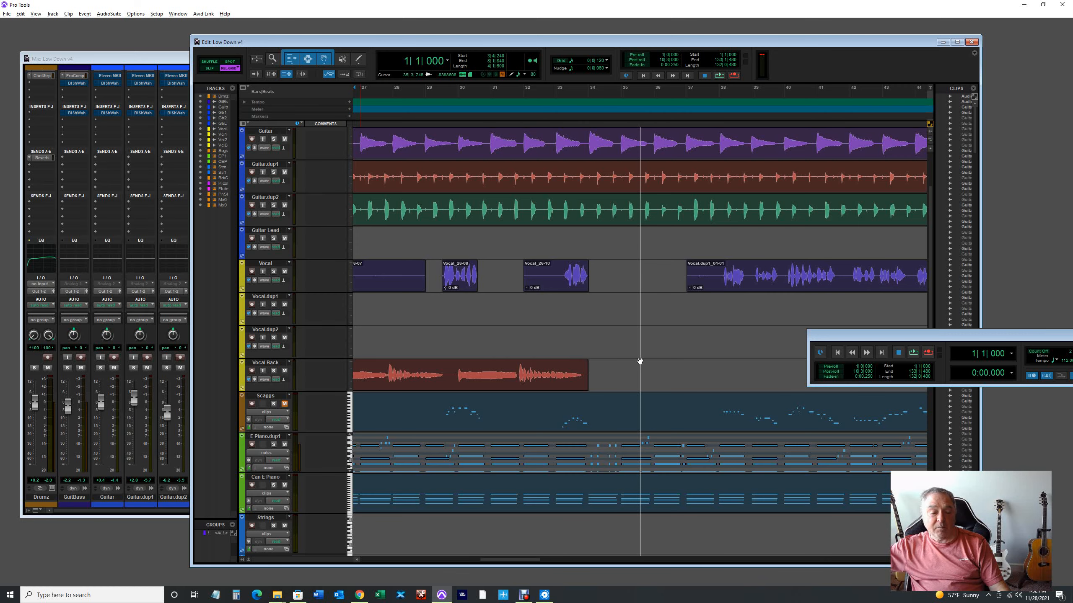
pyautogui.press('space')
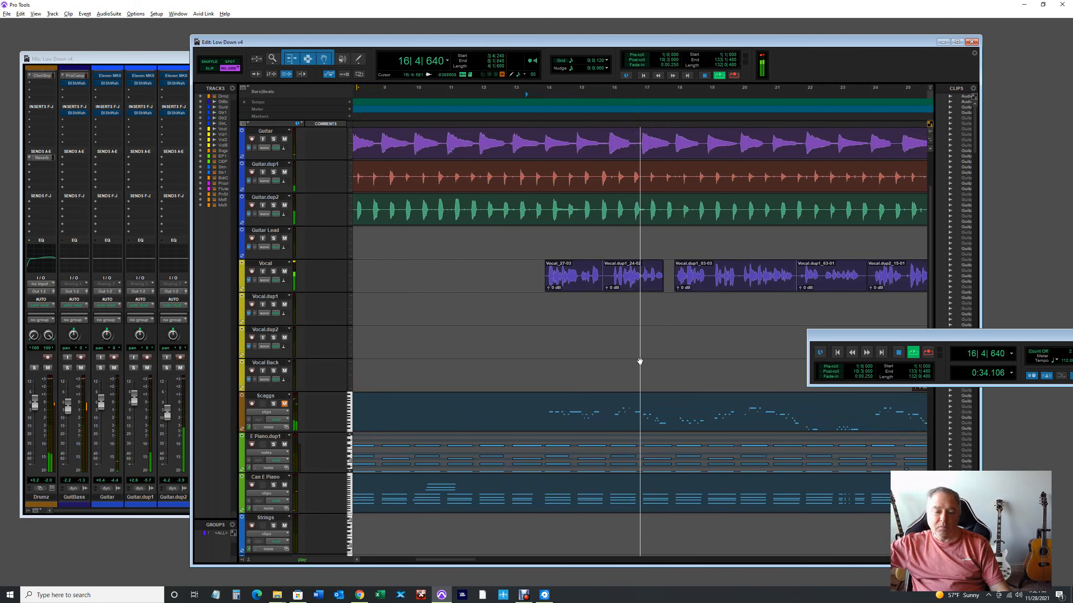
pyautogui.press('space')
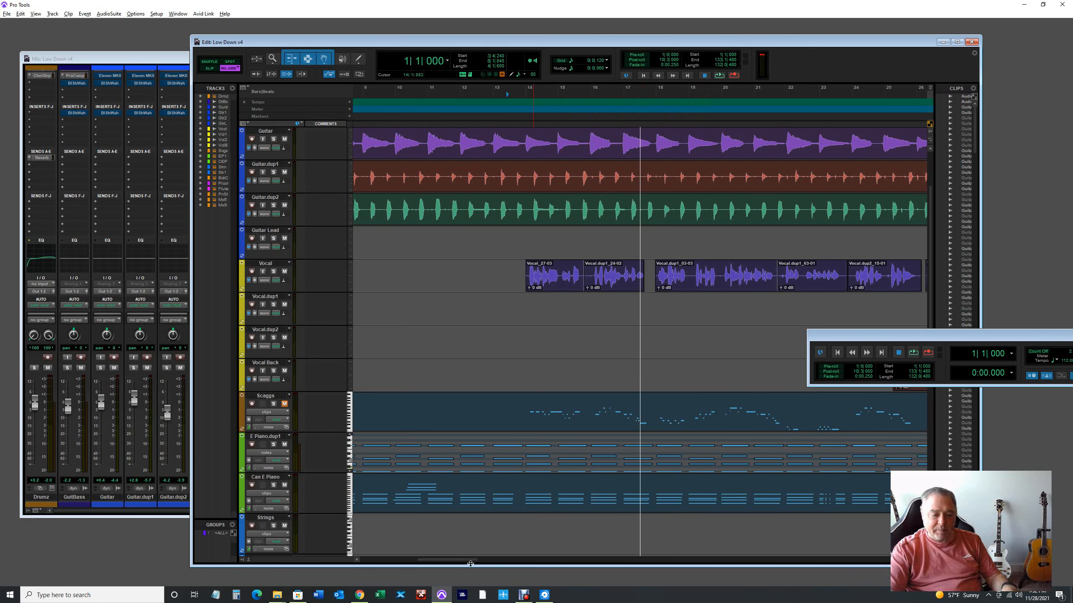
# Play the mix from 25|3|600, near the start of the Vocal Back clip, to about bar 36.
pyautogui.moveTo(470, 563); pyautogui.dragTo(503, 562)
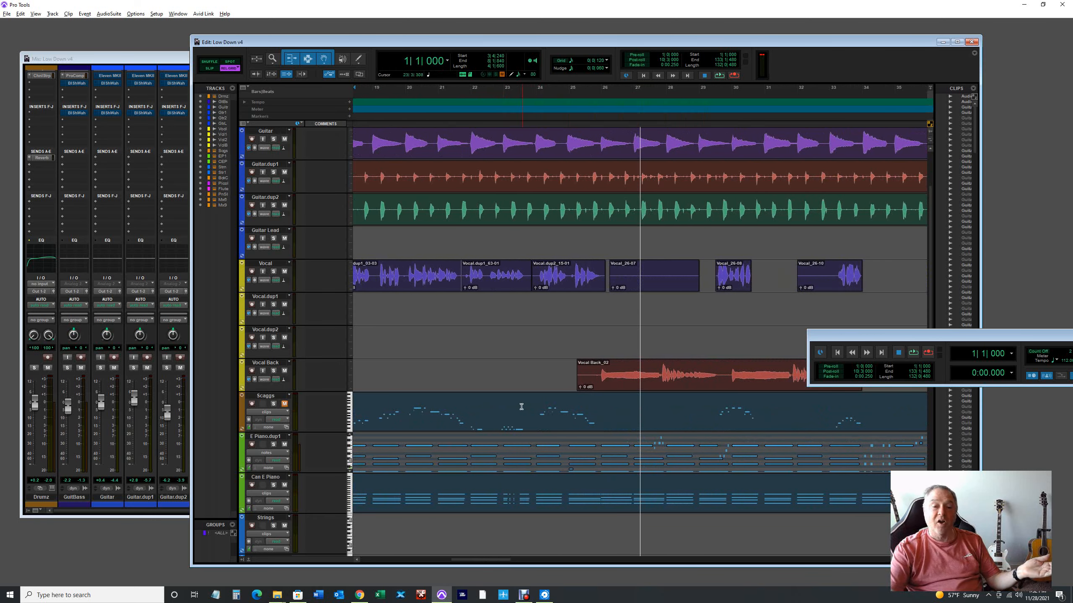
pyautogui.click(590, 98)
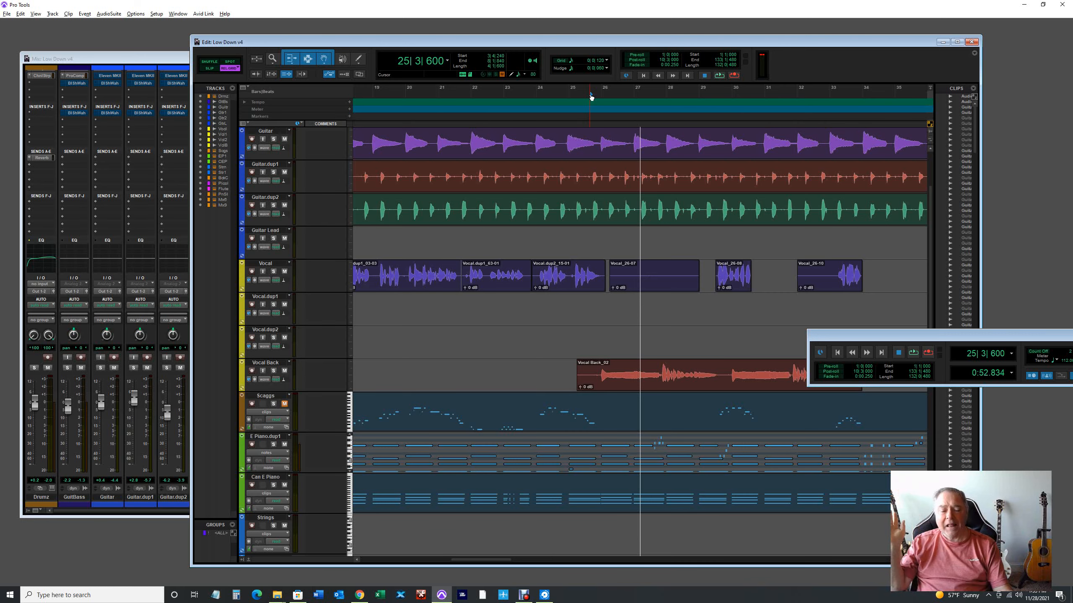
pyautogui.press('space')
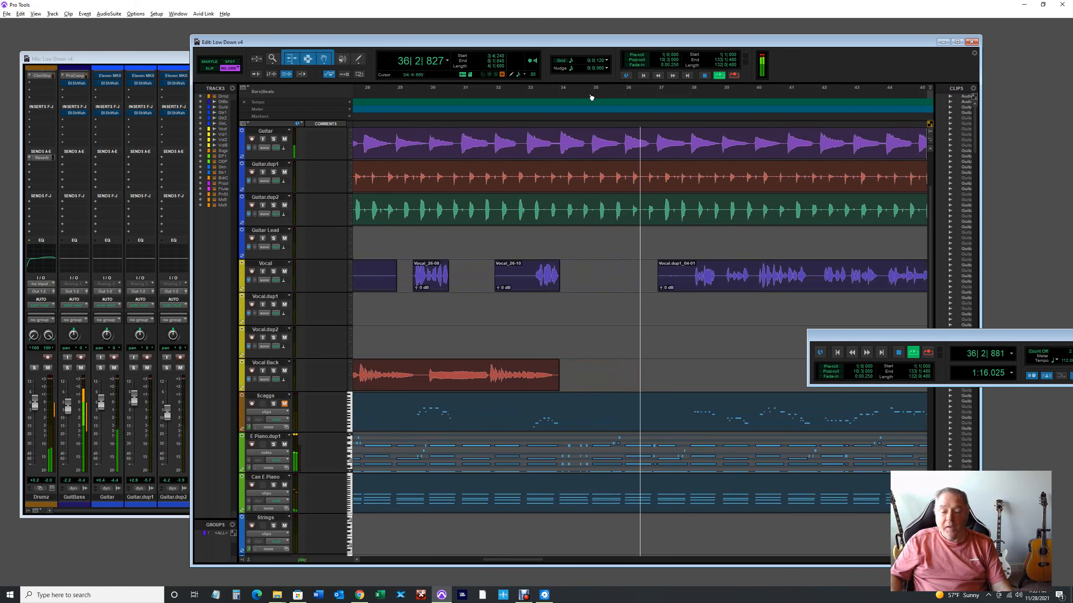
pyautogui.press('space')
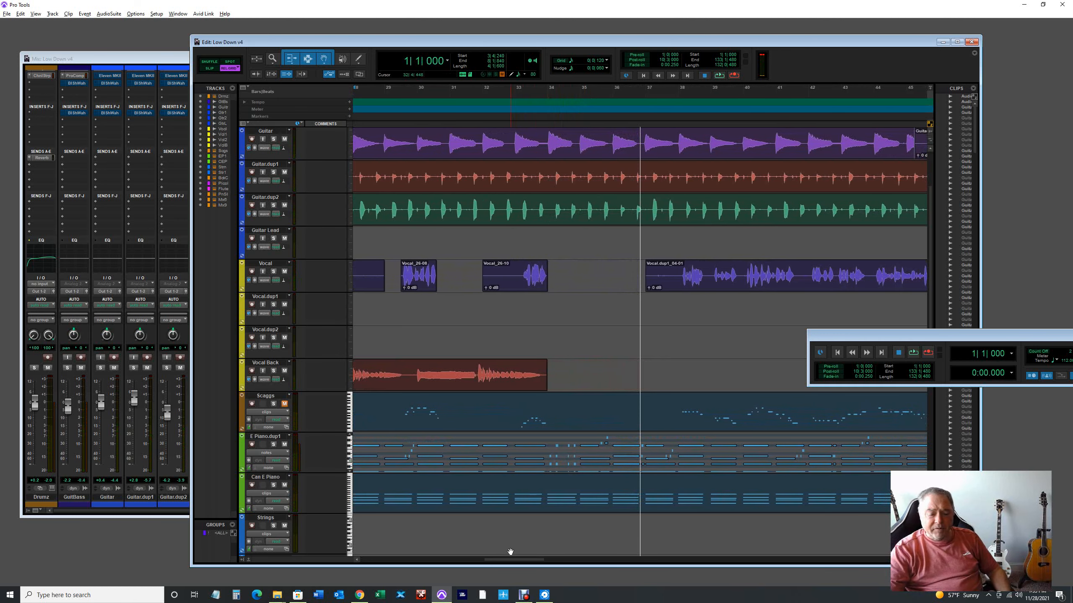
# Play the mix from about bar 49, near the start of the second Vocal Back clip, to bar 66.
pyautogui.moveTo(509, 565); pyautogui.dragTo(553, 557)
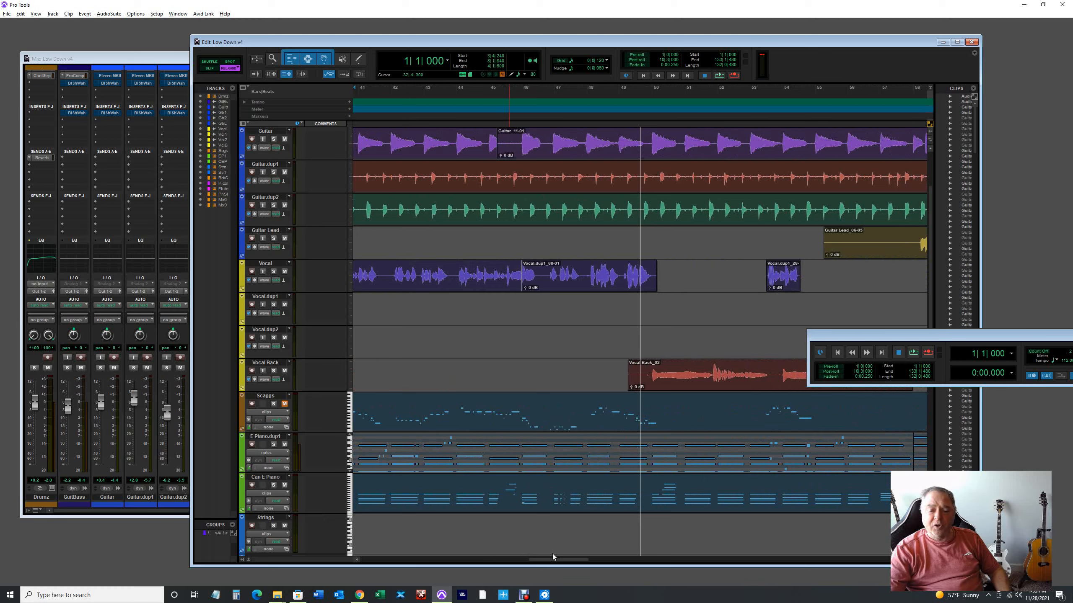
pyautogui.moveTo(552, 553)
pyautogui.mouseDown()
pyautogui.moveTo(514, 557)
pyautogui.moveTo(566, 550)
pyautogui.moveTo(553, 552)
pyautogui.mouseUp()
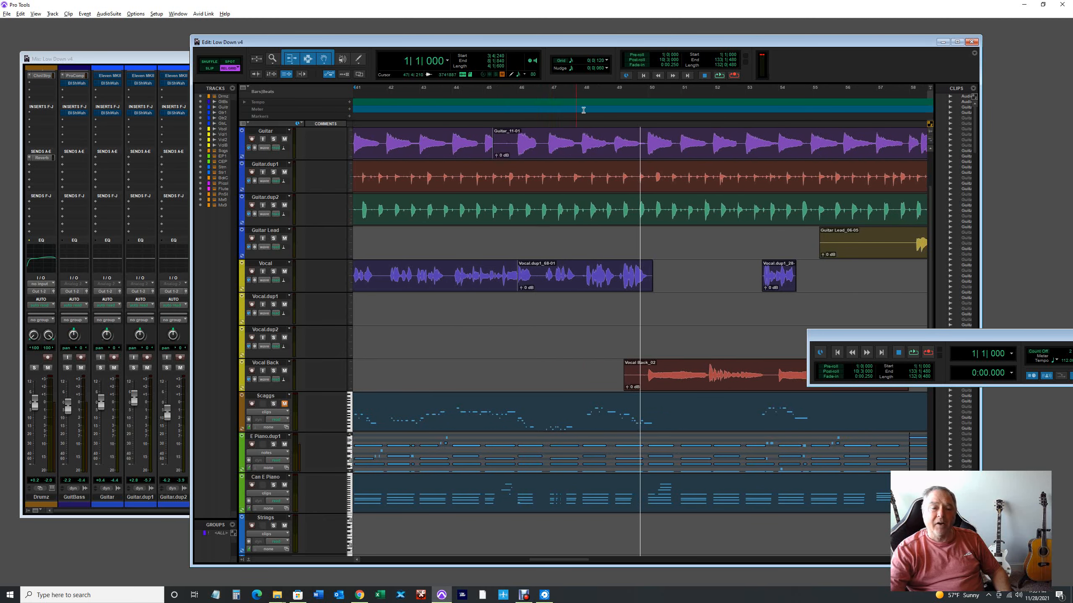
pyautogui.click(629, 97)
pyautogui.press('space')
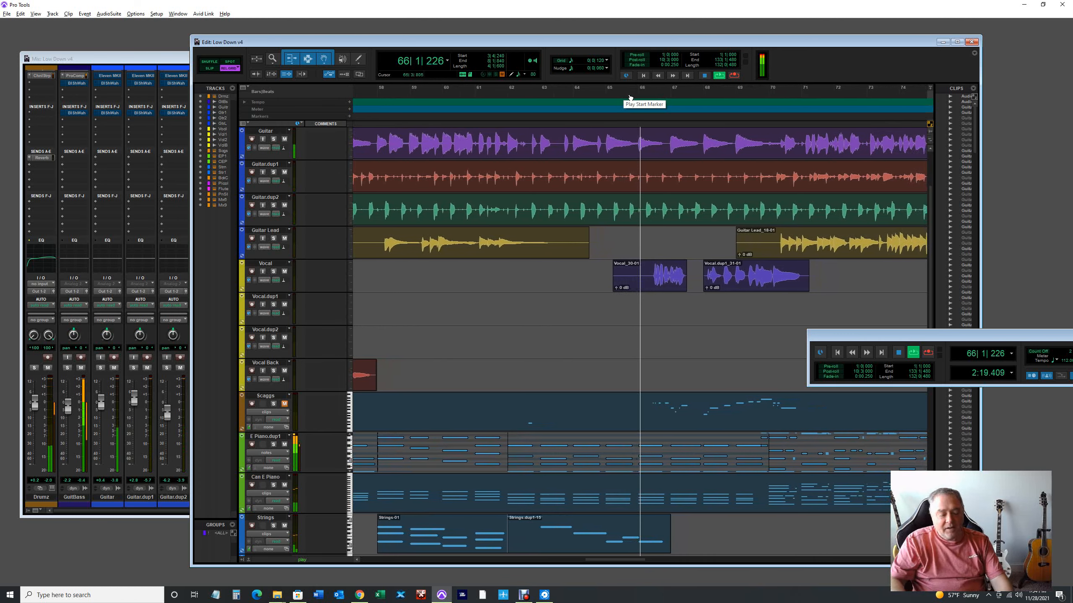
pyautogui.press('space')
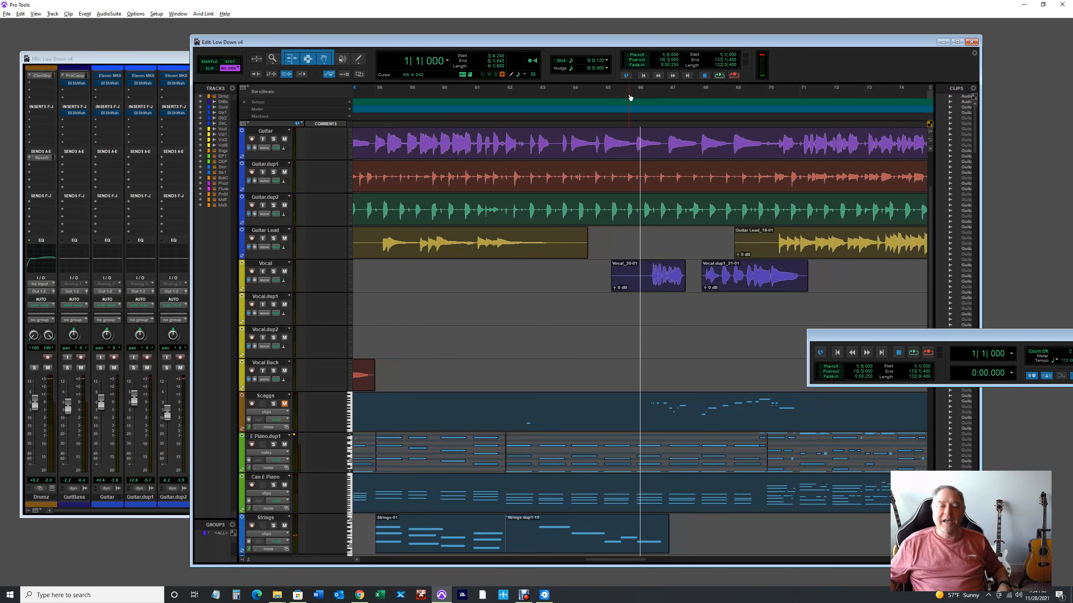
# Solo the Strings track and listen to it from 61|4|720, stopping playback at about bar 66.
pyautogui.click(504, 92)
pyautogui.scroll(-6, 506, 254)
pyautogui.scroll(-3, 505, 261)
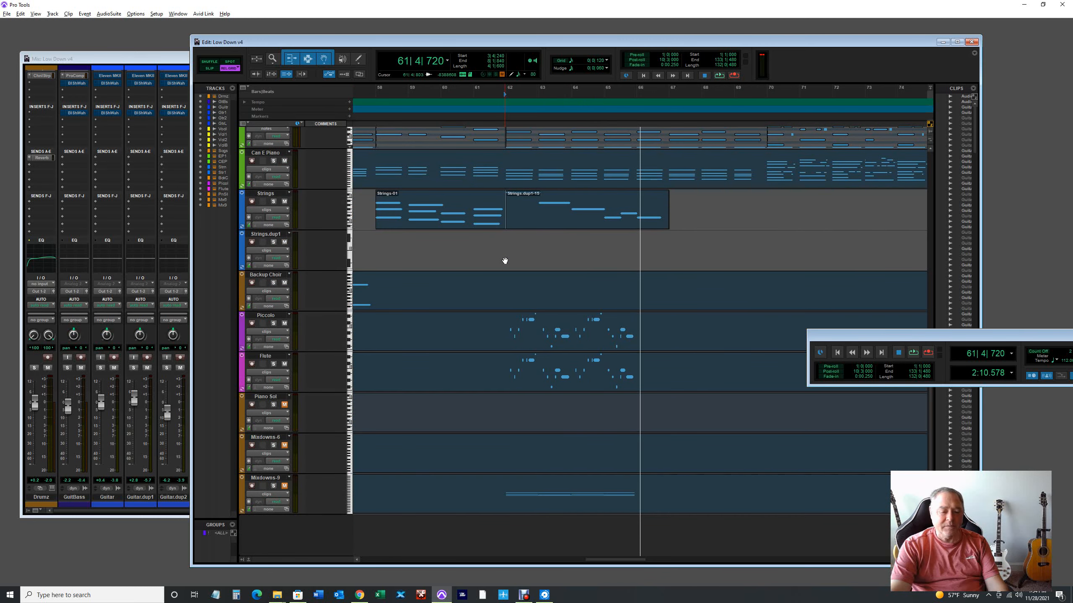
pyautogui.click(274, 201)
pyautogui.scroll(8, 388, 372)
pyautogui.press('space')
pyautogui.press('space')
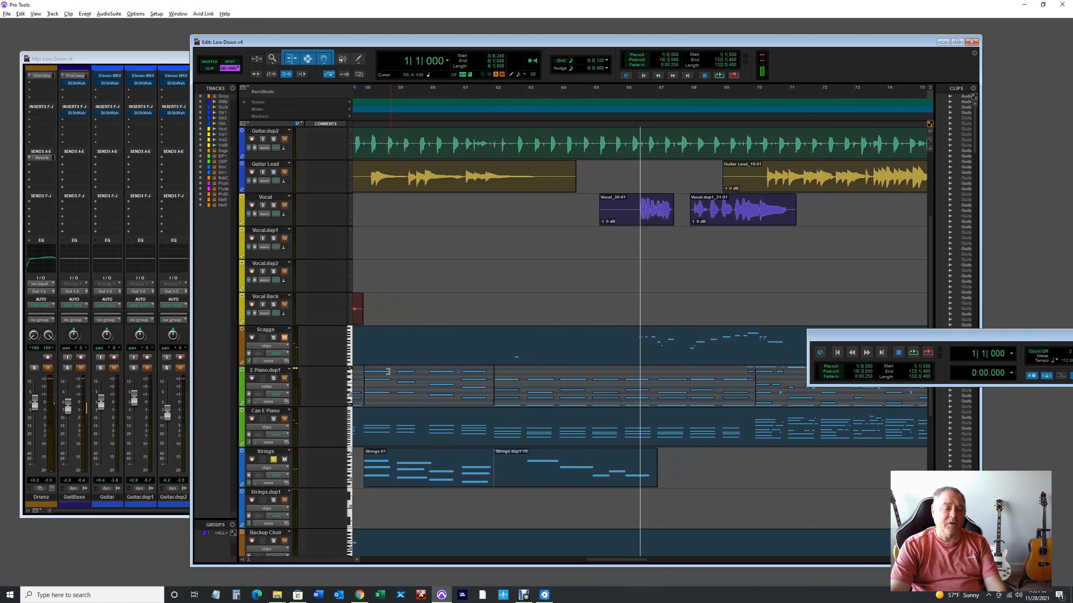
# Solo the Guitar Lead track together with Strings and listen to both, stopping playback at about bar 66.
pyautogui.click(274, 173)
pyautogui.press('space')
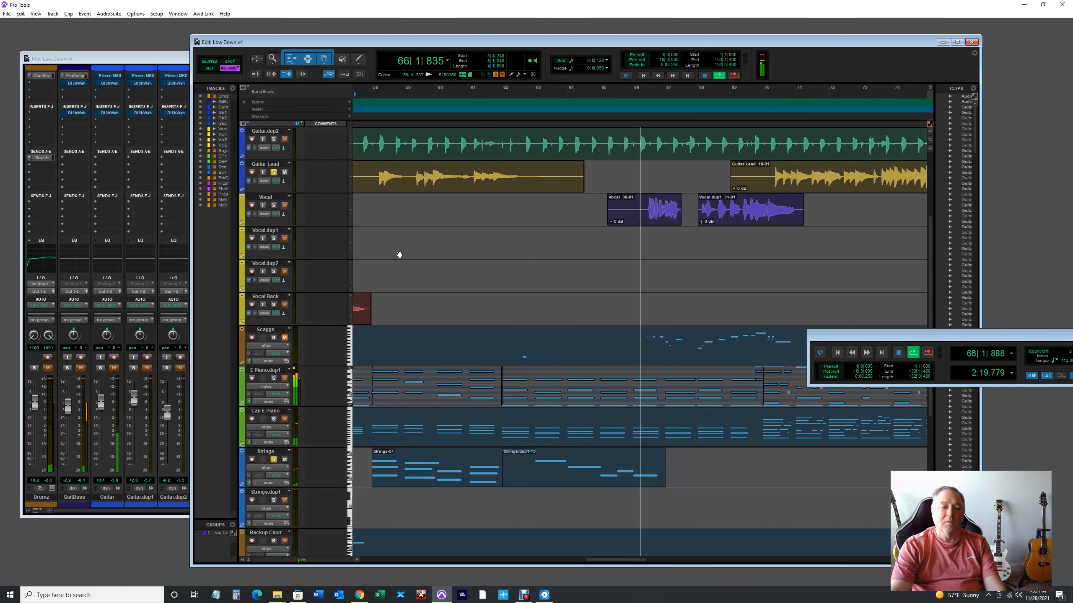
pyautogui.press('space')
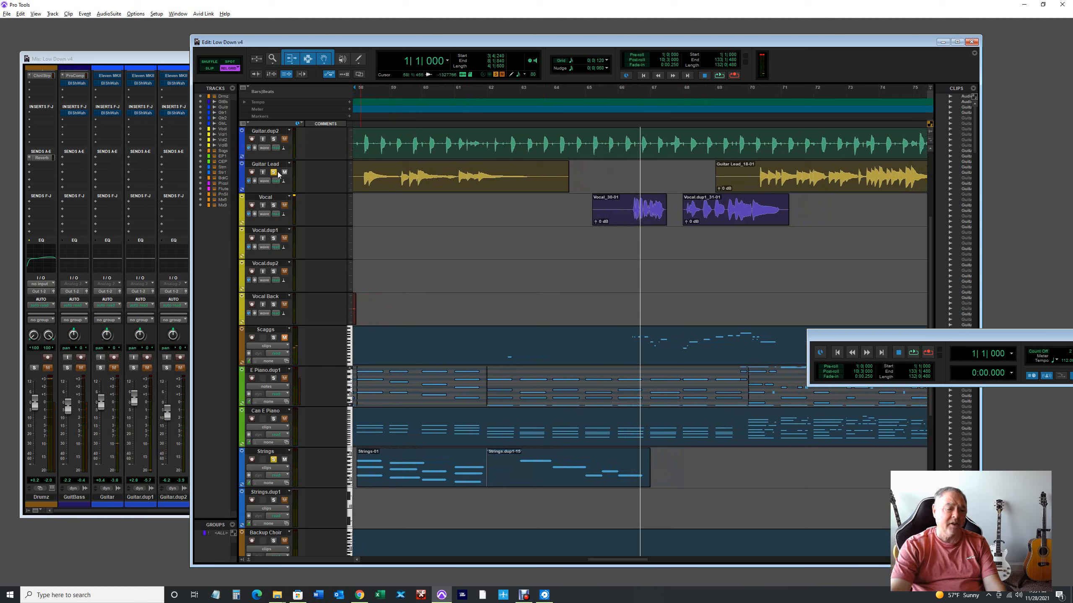
# Turn off the solos on Strings and Guitar Lead and play the full mix from late in bar 66 to about bar 82.
pyautogui.click(272, 460)
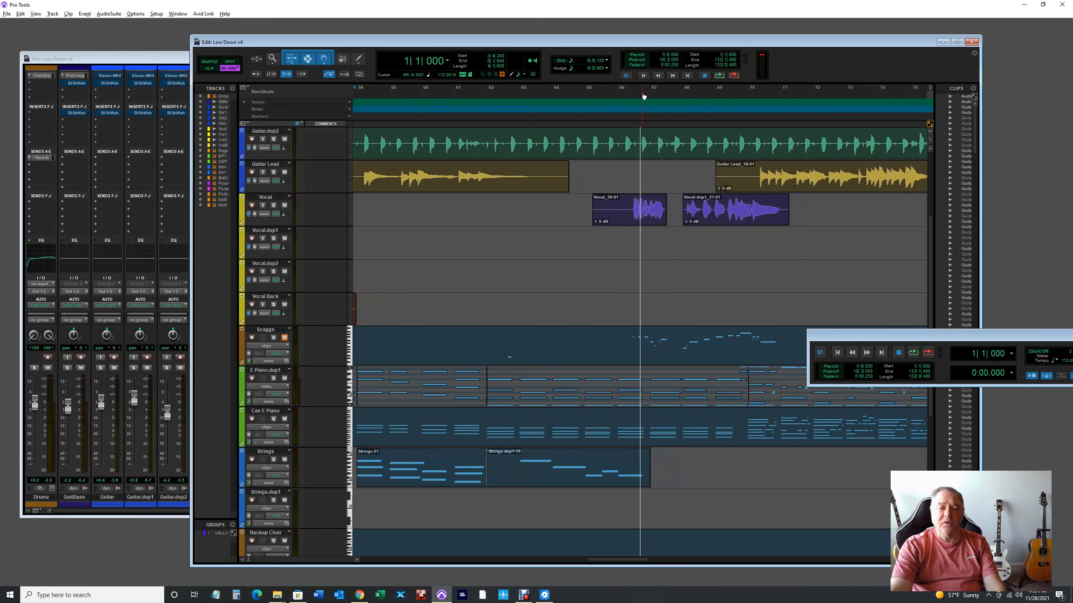
pyautogui.press('space')
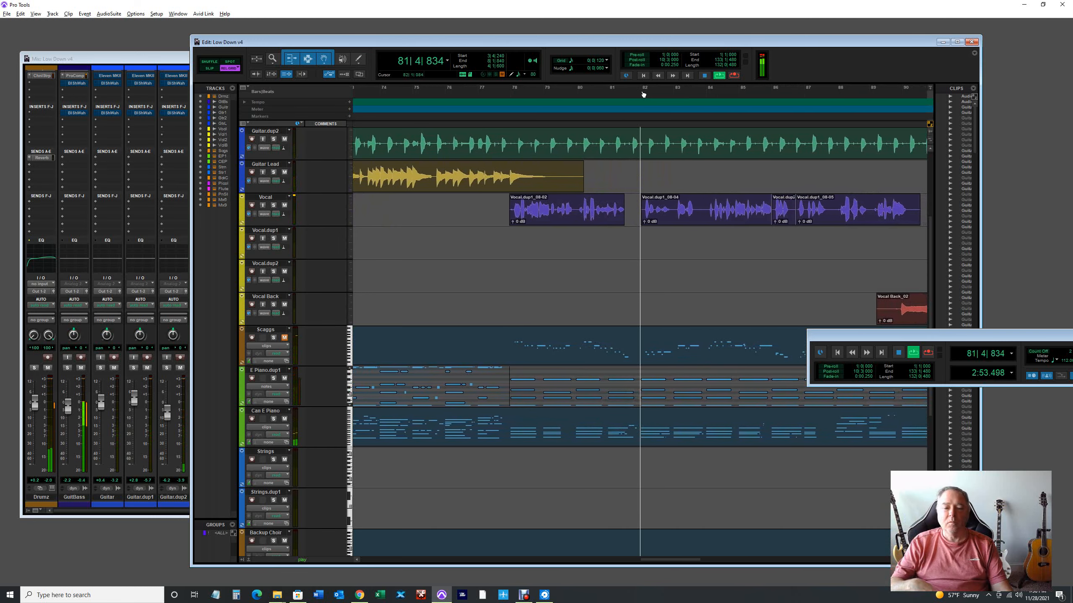
pyautogui.press('space')
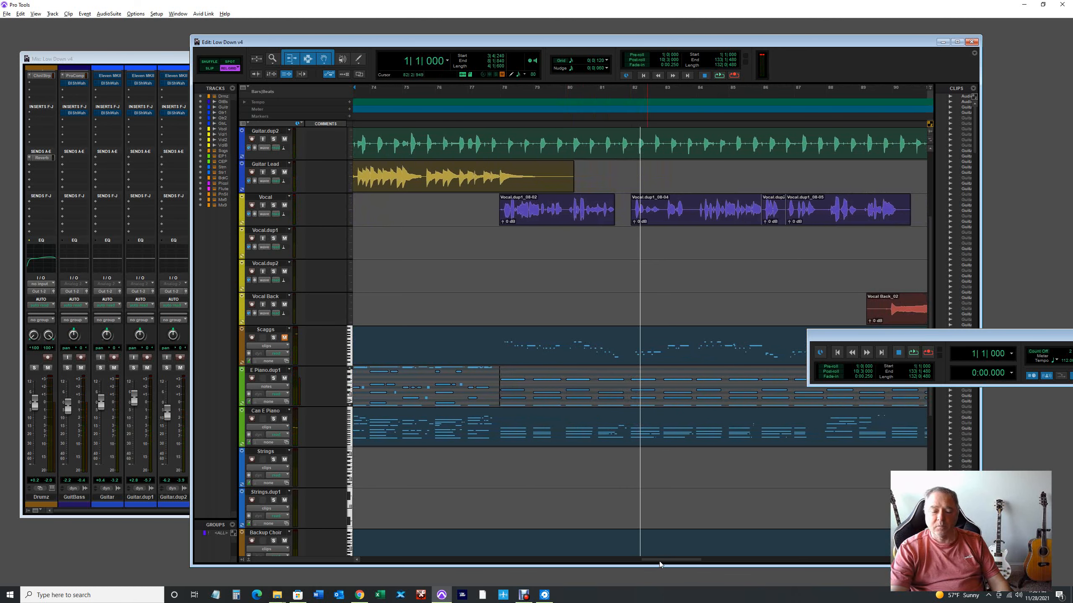
# Play the mix from about bar 95, within the break section, to about bar 122, briefly soloing the Backup Choir track along the way.
pyautogui.moveTo(660, 563); pyautogui.dragTo(705, 554)
pyautogui.scroll(-2, 705, 551)
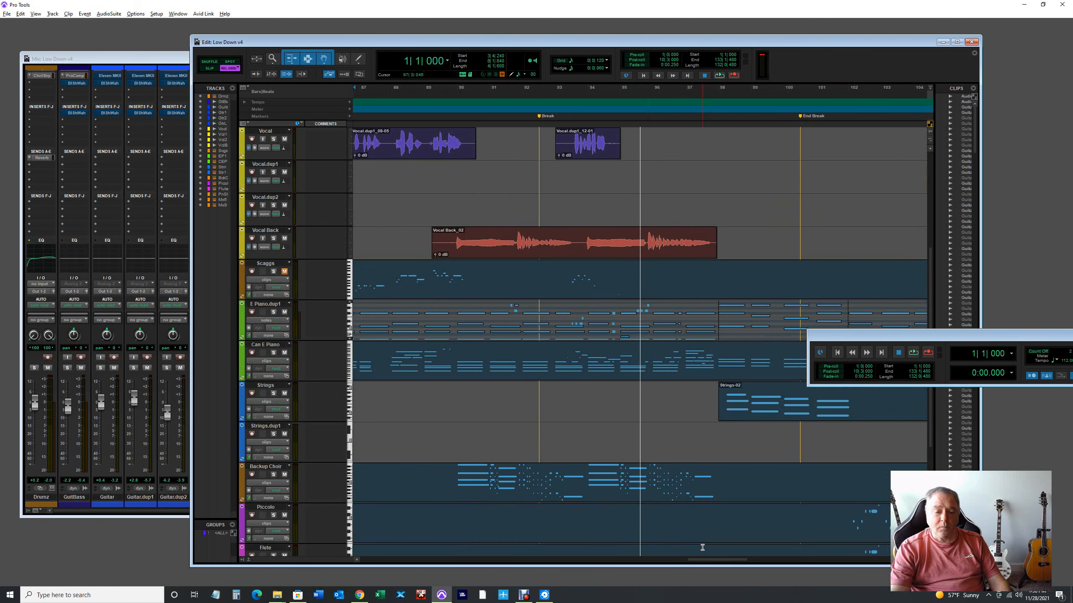
pyautogui.scroll(1, 702, 548)
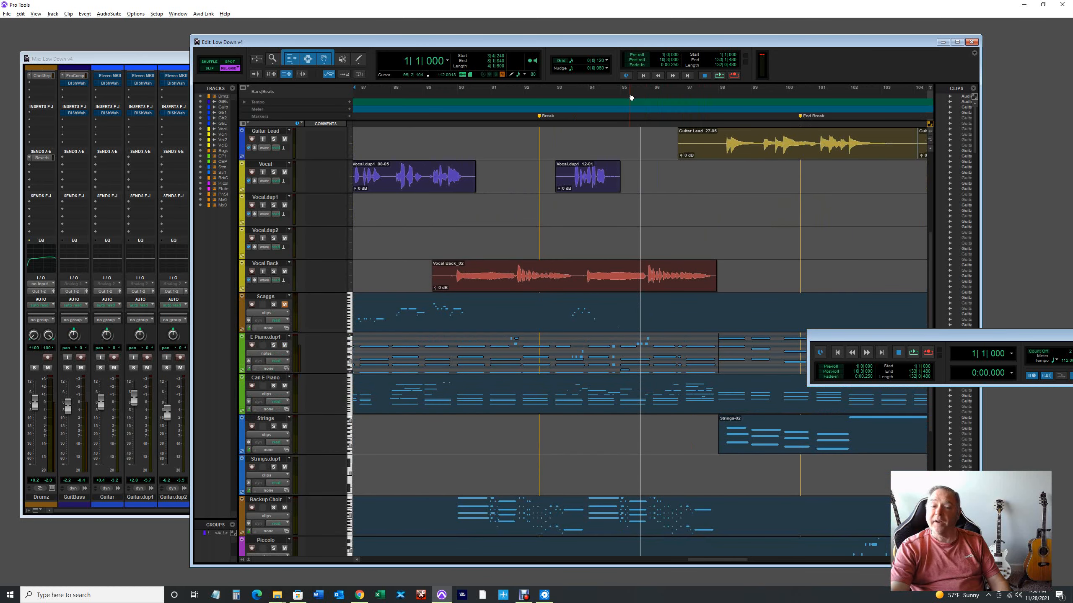
pyautogui.press('space')
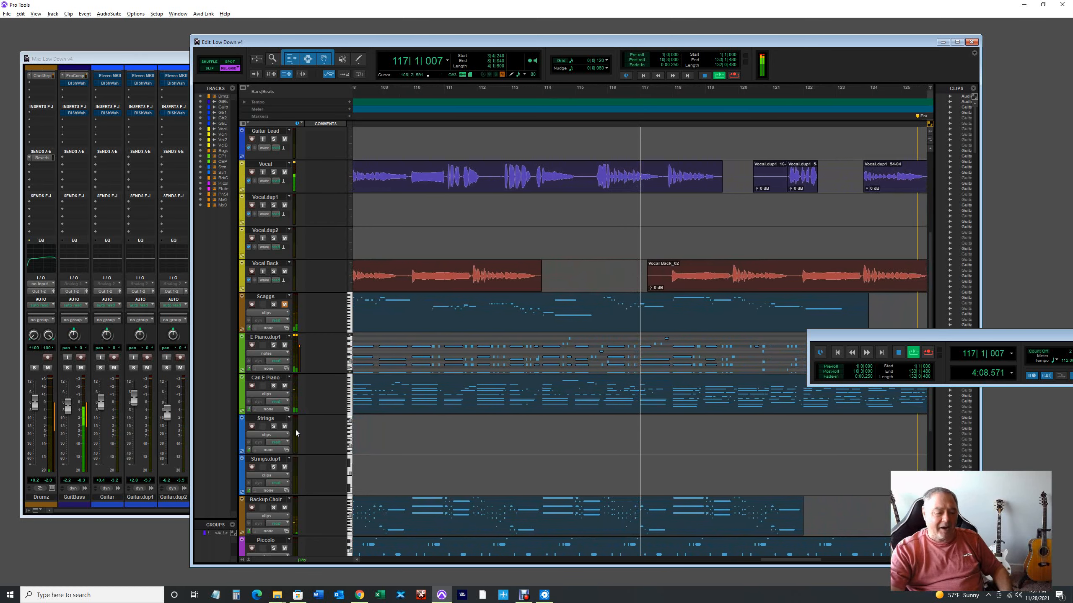
pyautogui.click(273, 508)
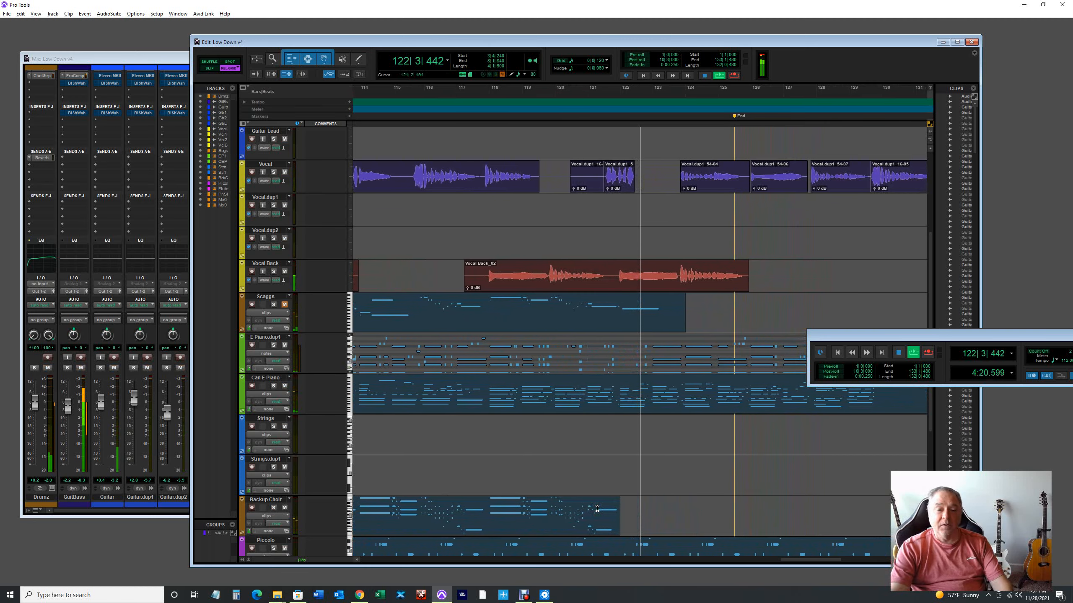
pyautogui.press('space')
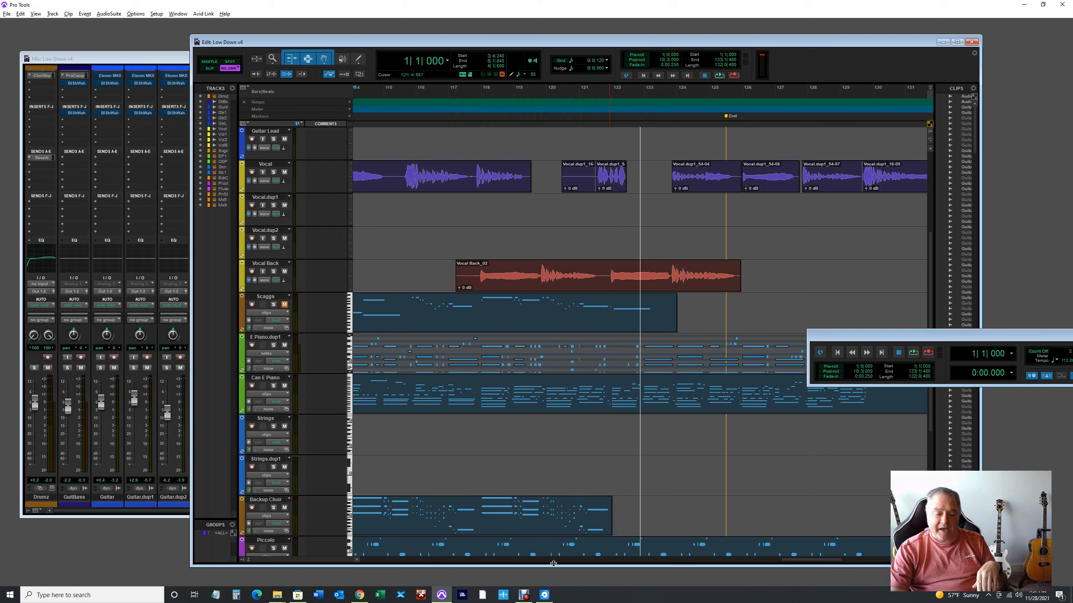
# Play the song's ending from about bar 124, just before the End marker, to about bar 132.
pyautogui.moveTo(822, 560)
pyautogui.mouseDown()
pyautogui.moveTo(887, 561)
pyautogui.moveTo(830, 562)
pyautogui.mouseUp()
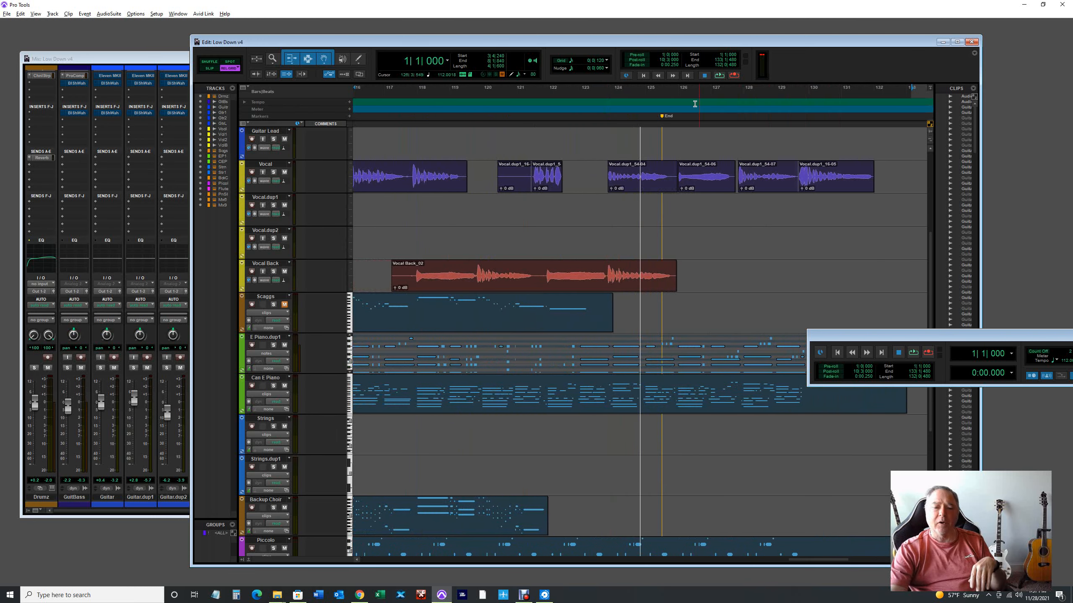
pyautogui.click(619, 95)
pyautogui.press('space')
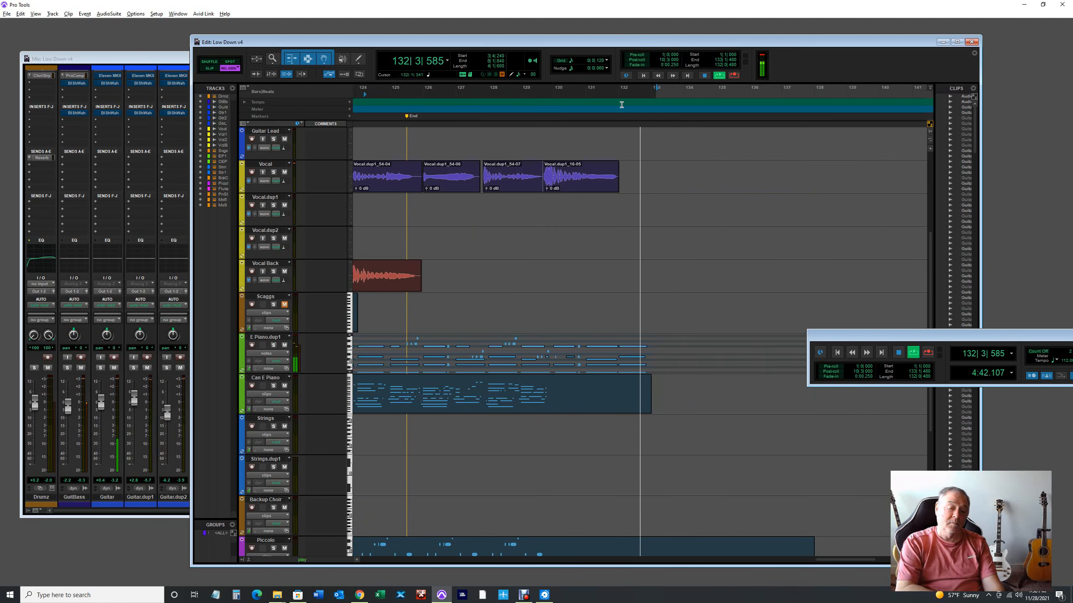
pyautogui.press('space')
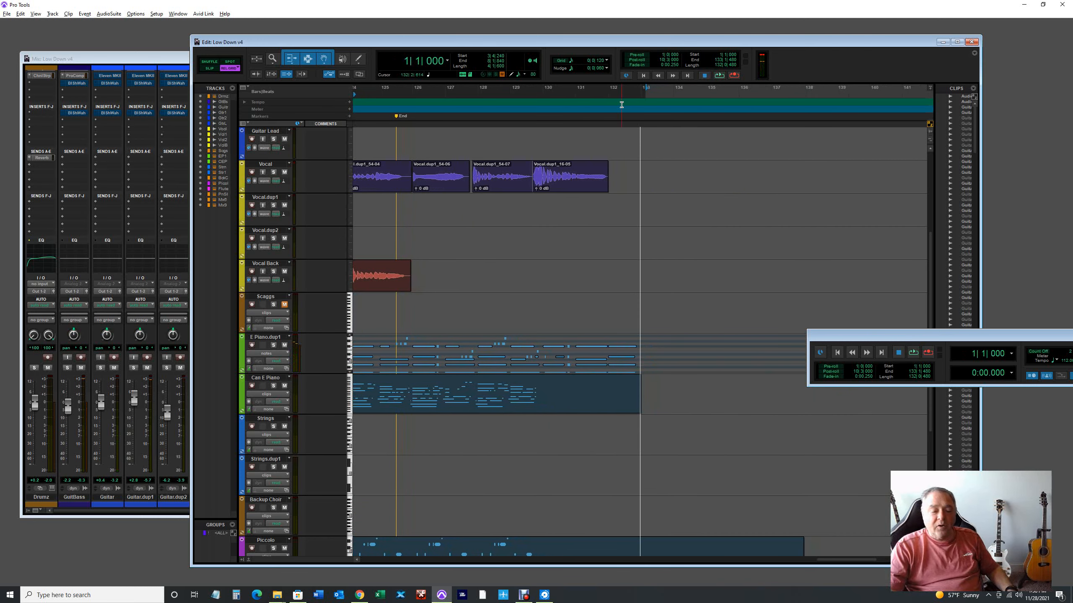